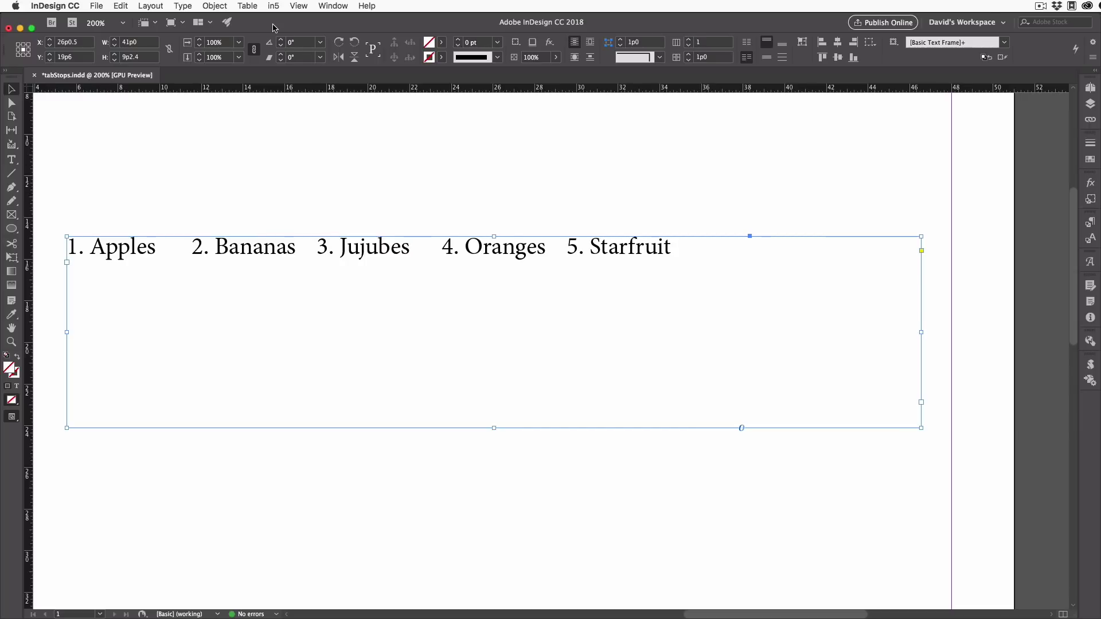
Turn on Show Hidden Characters and start editing the fruit list text frame.
{"action": "left_click", "coordinate": [182, 7]}
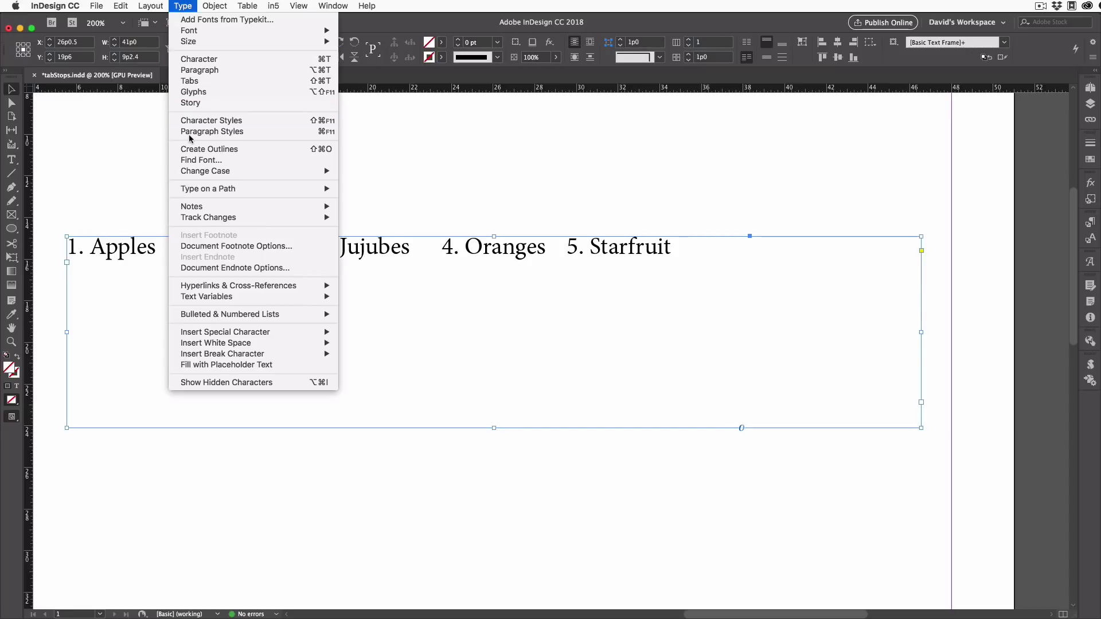
{"action": "left_click", "coordinate": [210, 384]}
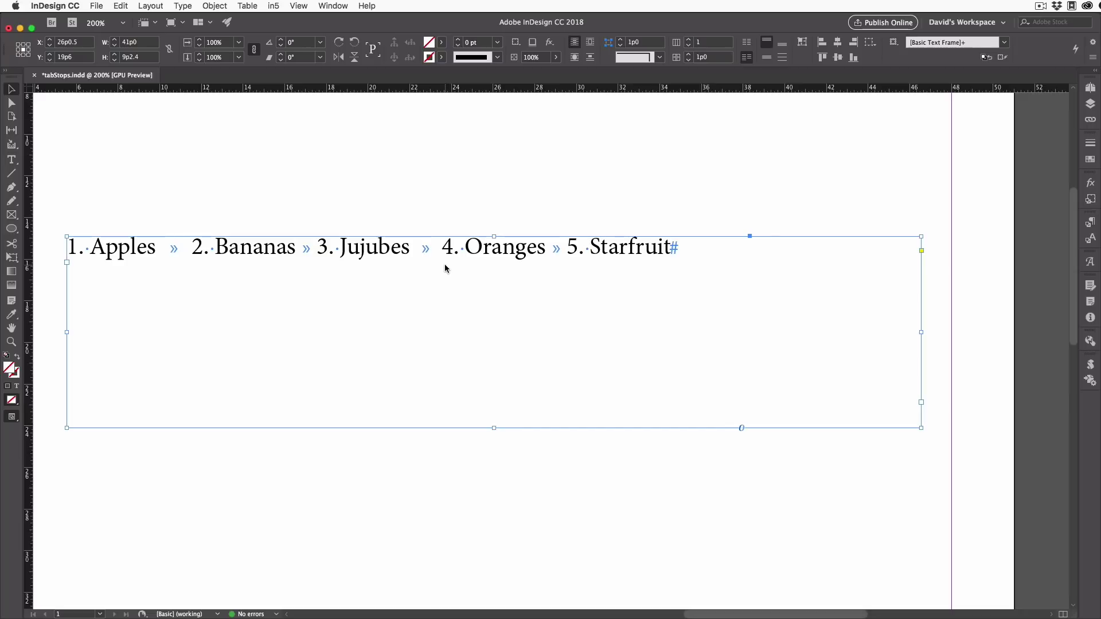
{"action": "double_click", "coordinate": [475, 250]}
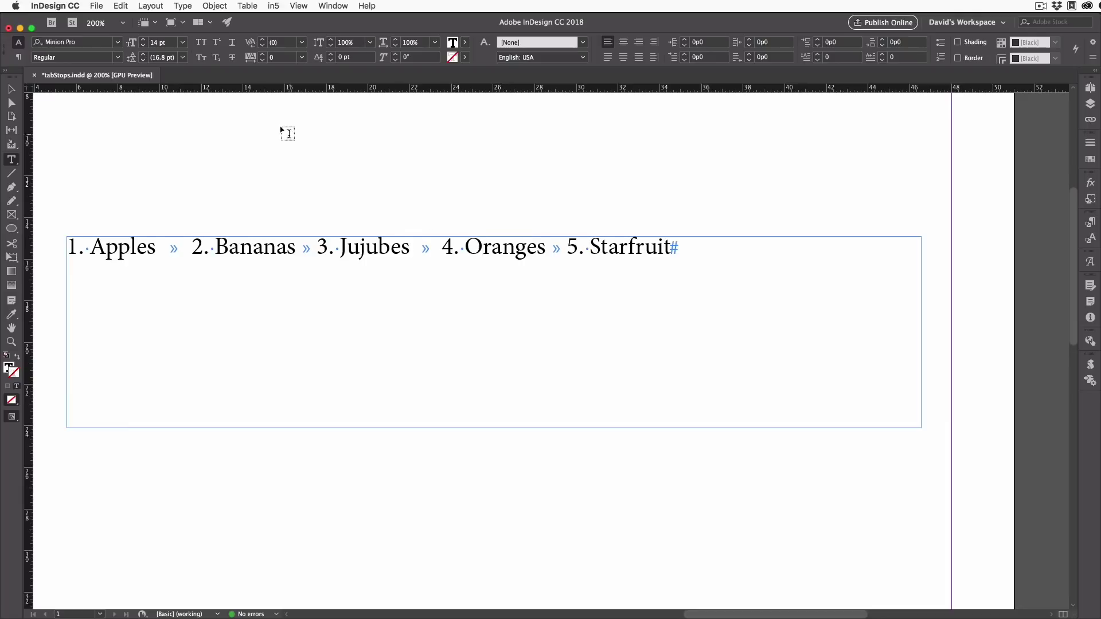
Bring up the Tabs ruler via Type > Tabs for the fruit list paragraph.
{"action": "left_click", "coordinate": [183, 6]}
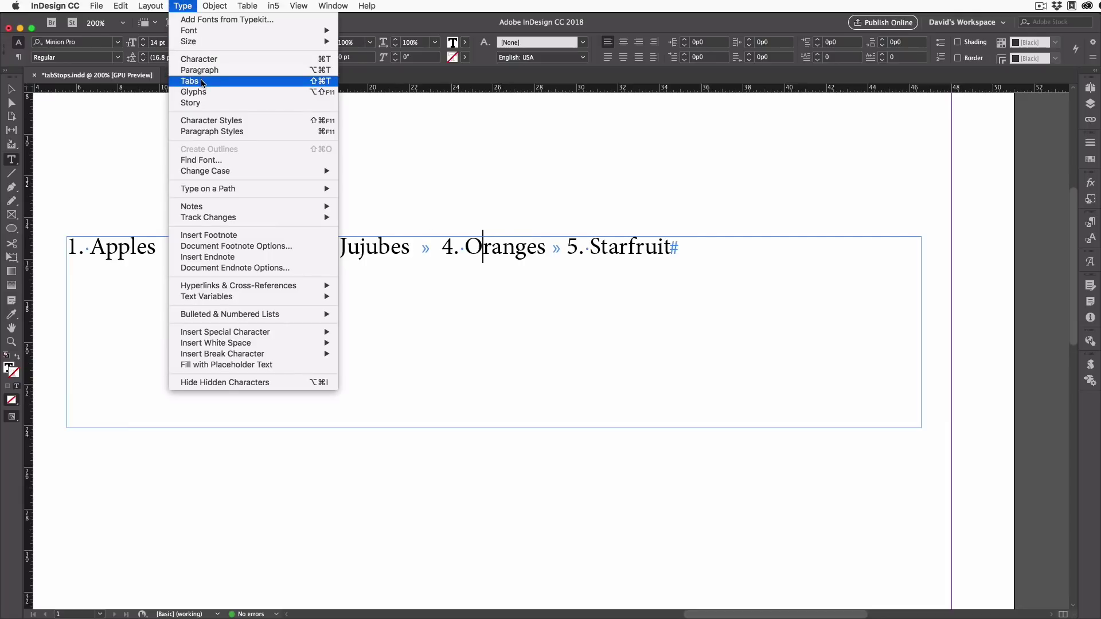
{"action": "left_click", "coordinate": [202, 82]}
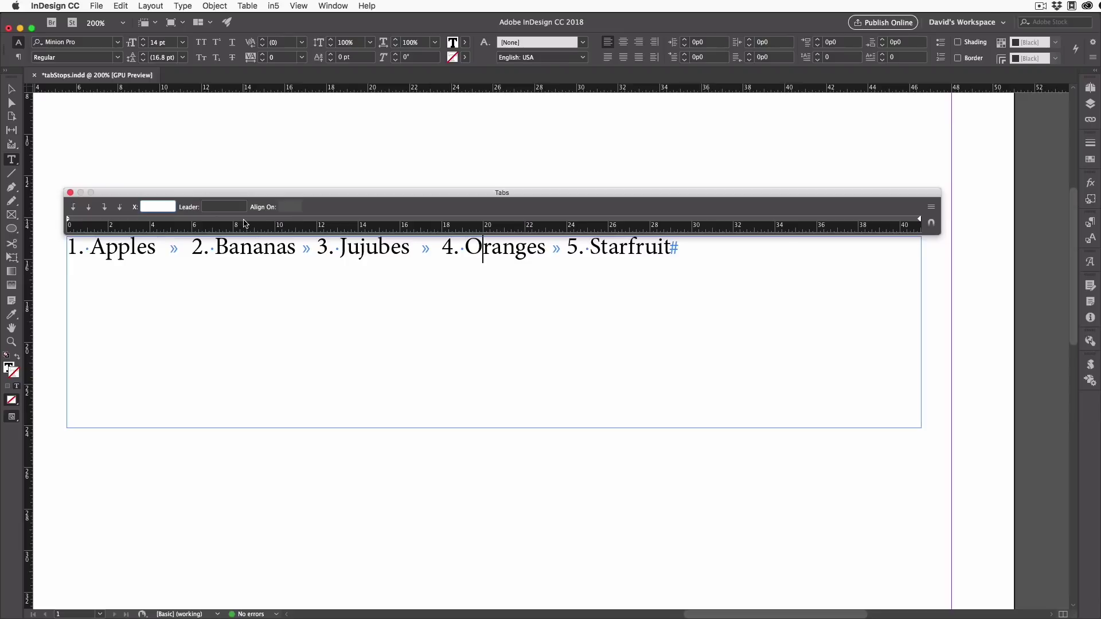
Place a left tab stop at about 9p3 so Bananas moves away from Apples.
{"action": "left_click_drag", "start_coordinate": [243, 223], "coordinate": [261, 222]}
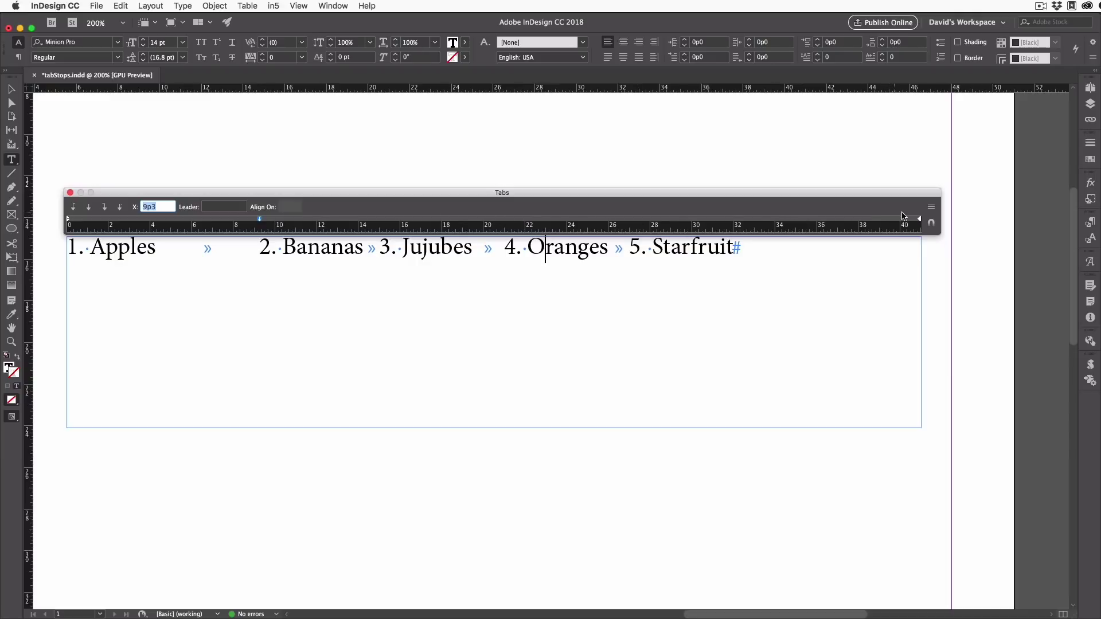
{"action": "left_click", "coordinate": [932, 208]}
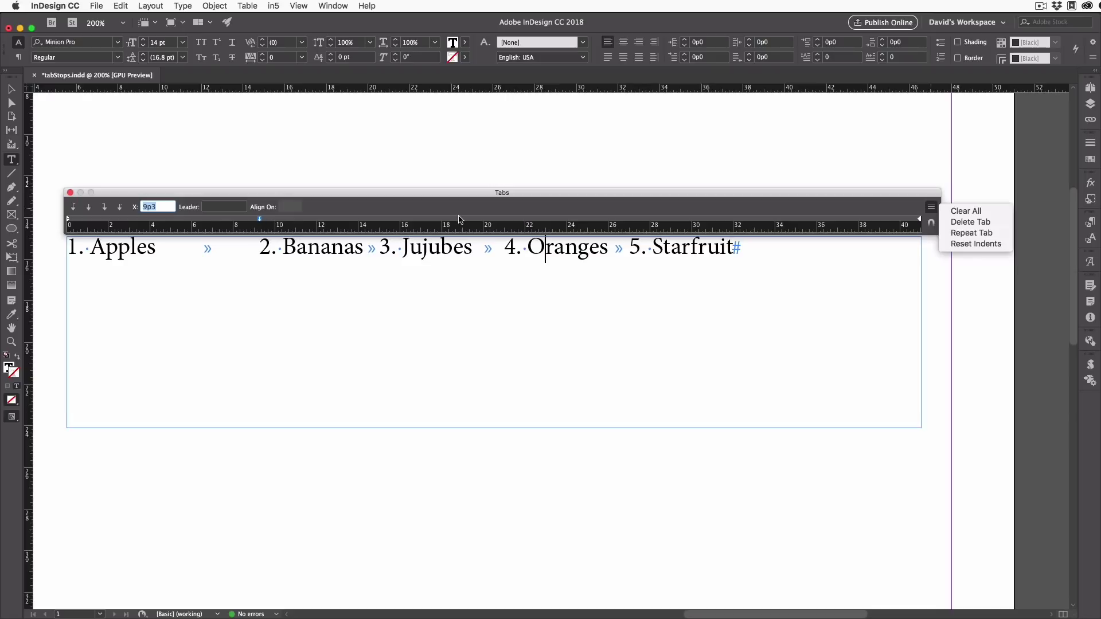
Repeat the 9p3 tab stop across the line, then Clear All custom tab stops.
{"action": "left_click", "coordinate": [968, 238]}
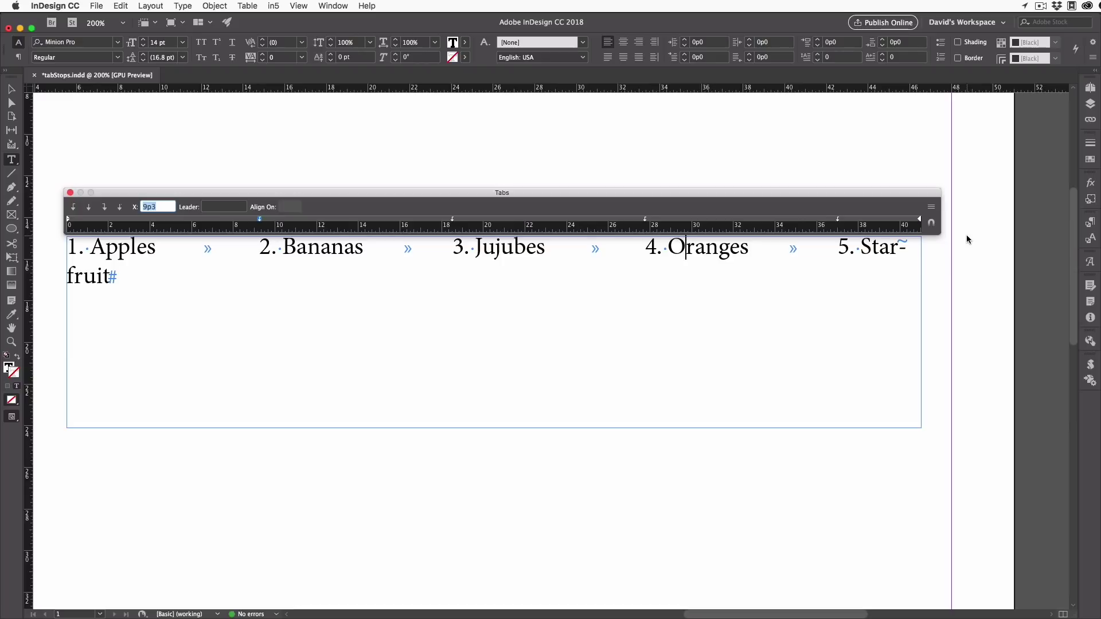
{"action": "right_click", "coordinate": [811, 222]}
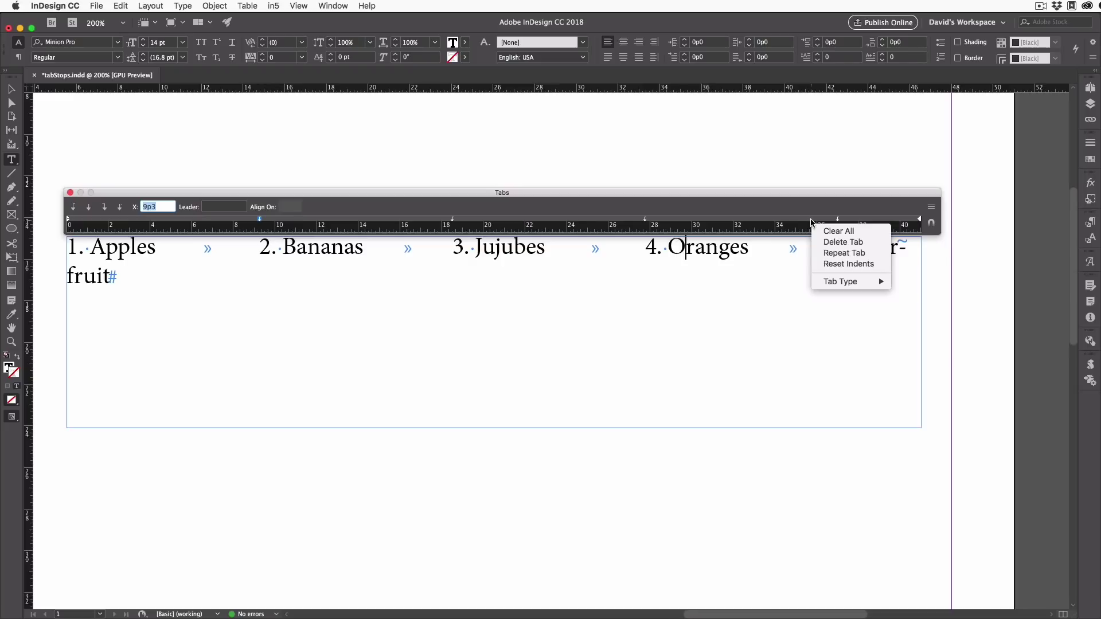
{"action": "left_click", "coordinate": [829, 232]}
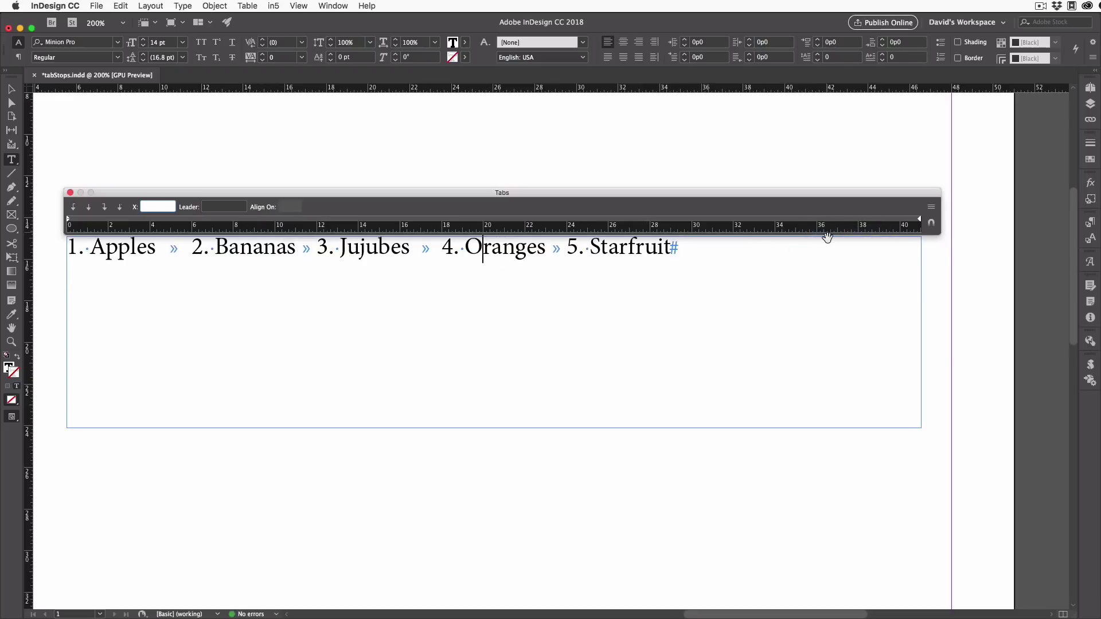
Set a tab stop at 8p6 and Repeat Tab so all five fruits are evenly spaced.
{"action": "left_click_drag", "start_coordinate": [247, 224], "coordinate": [243, 222]}
{"action": "right_click", "coordinate": [275, 222]}
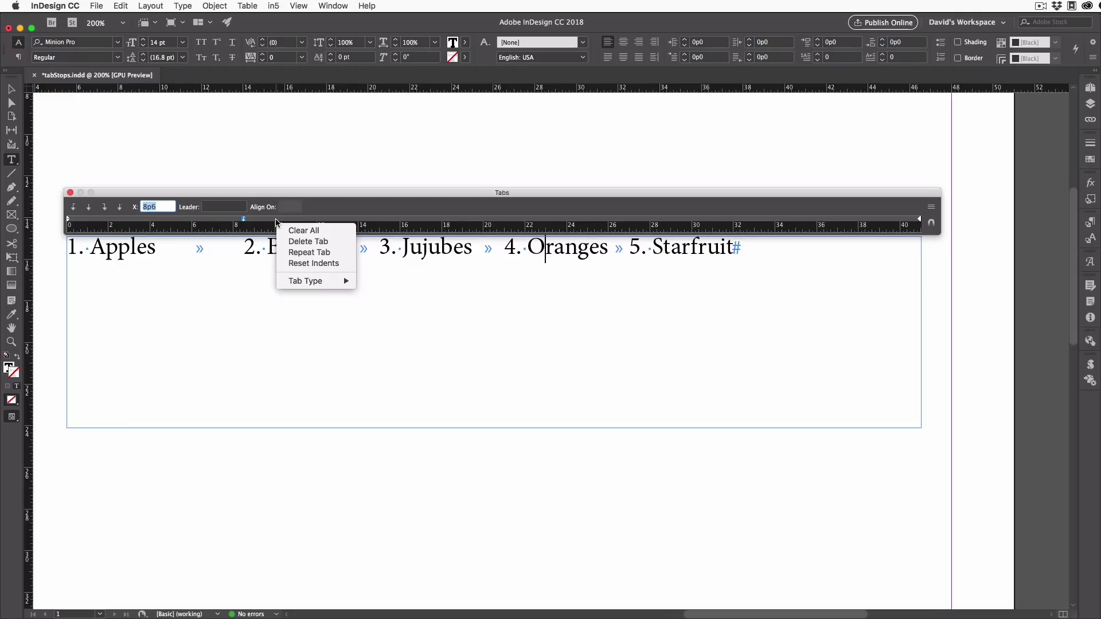
{"action": "left_click", "coordinate": [308, 253]}
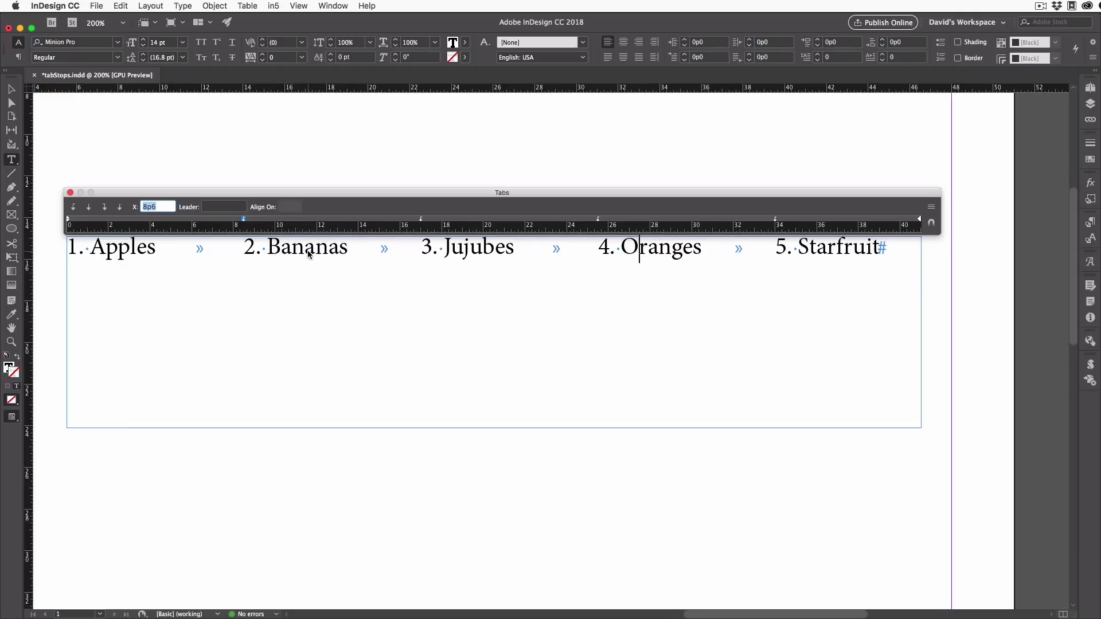